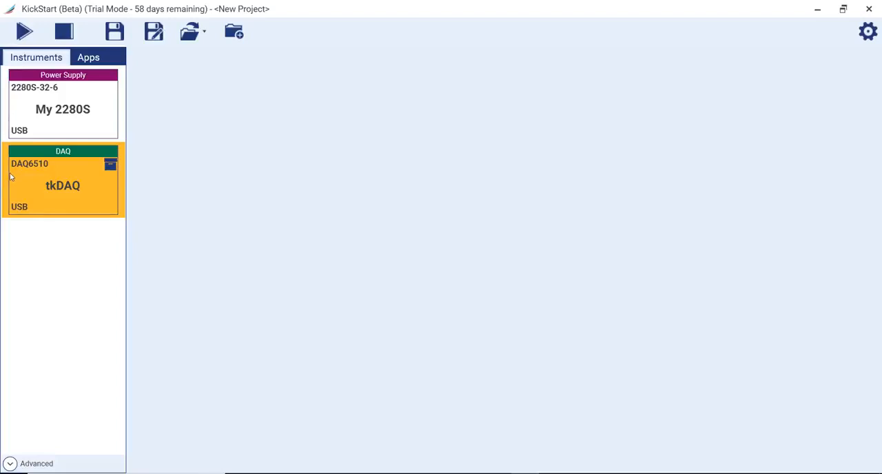
Assign the DAQ6510 instrument tkDAQ to a new Data Logger app
drag(49, 153, 306, 176)
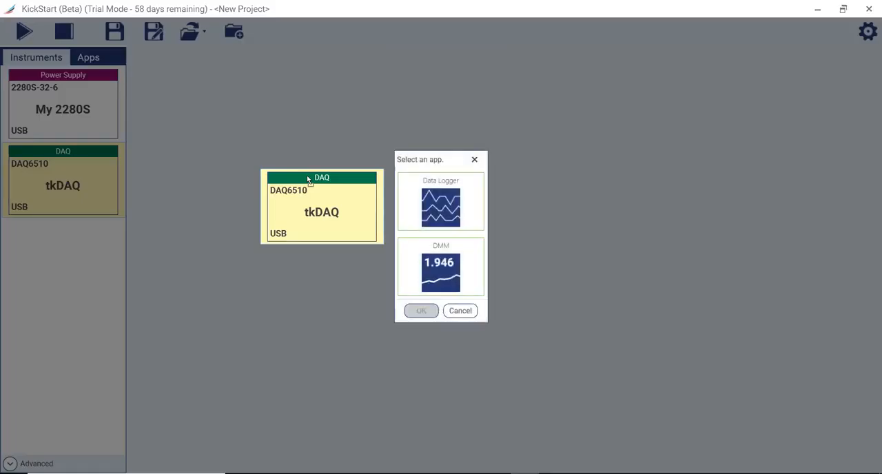
click(457, 208)
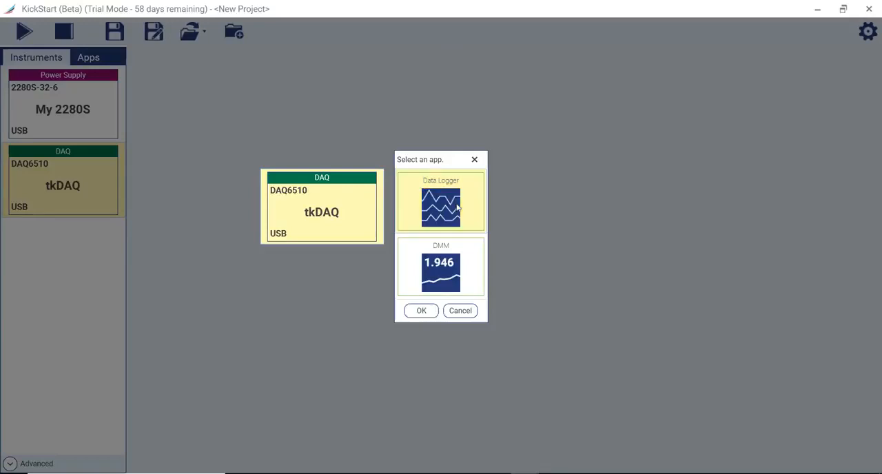
click(422, 311)
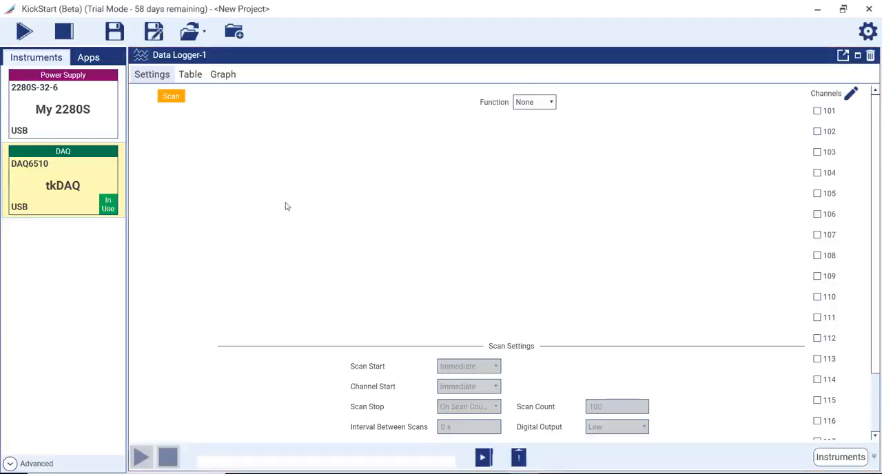
click(57, 77)
Add channel 101 to the scan with the DC Voltage function and save its settings
click(818, 110)
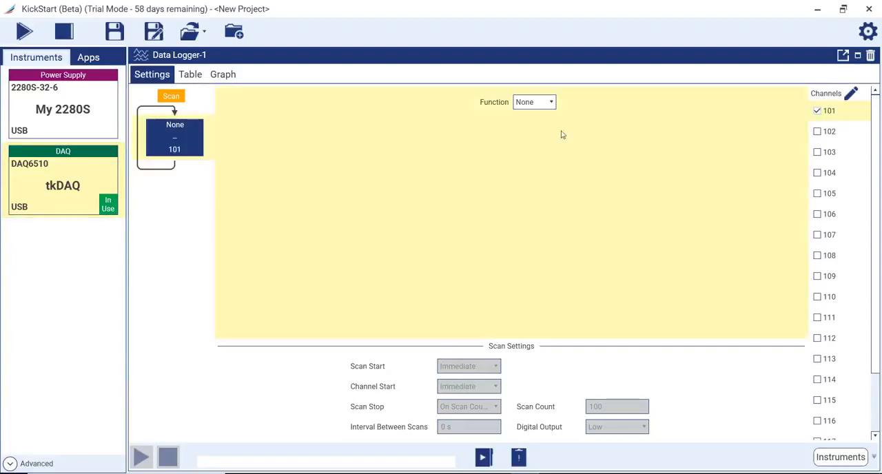
click(534, 102)
click(537, 146)
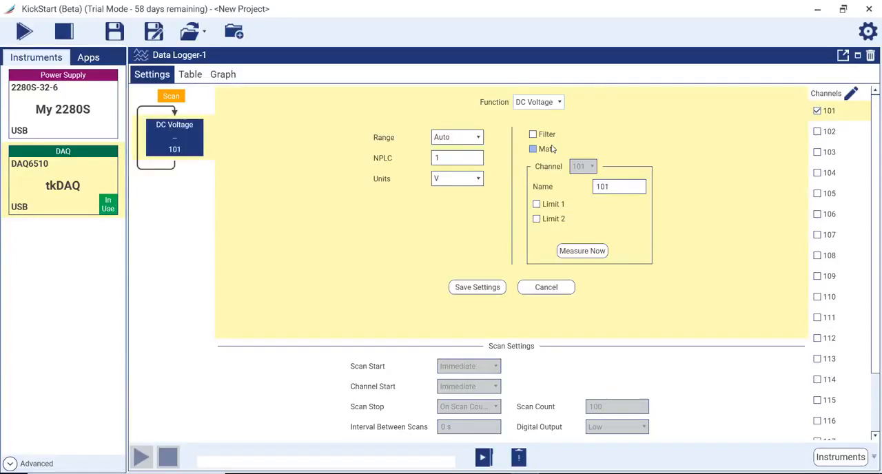
click(475, 287)
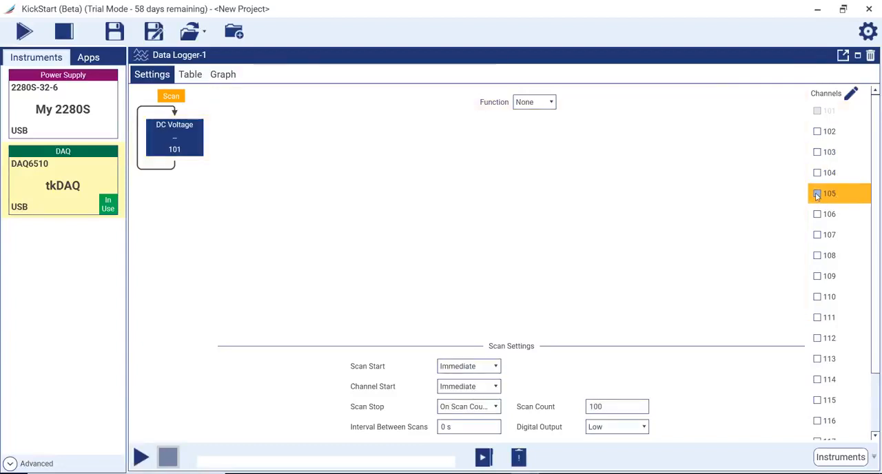
Add channel 105 to the scan as a 2-Wire Resistance measurement and save its settings
click(818, 194)
click(531, 102)
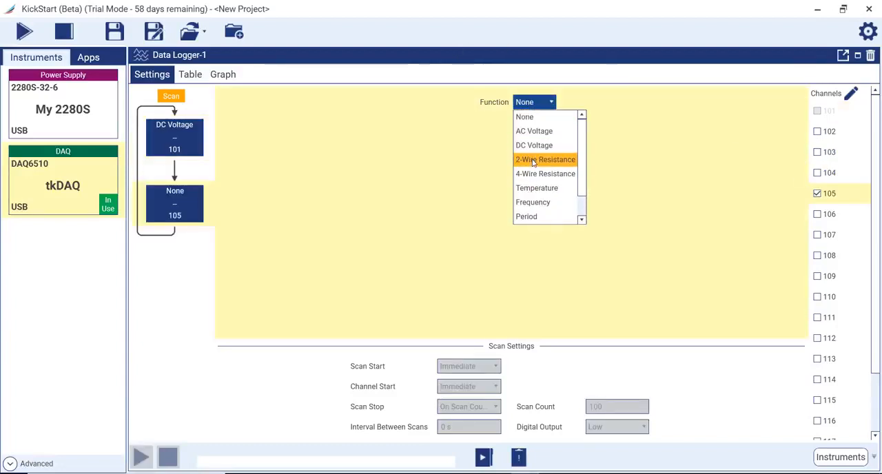
click(532, 160)
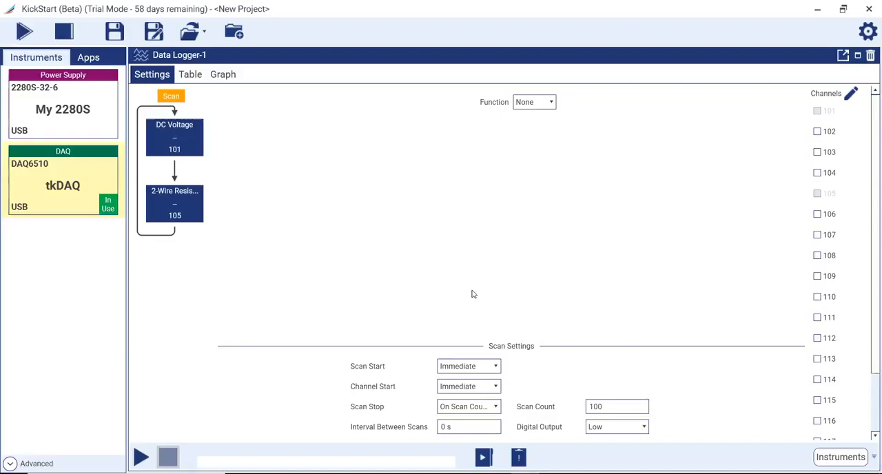
click(474, 288)
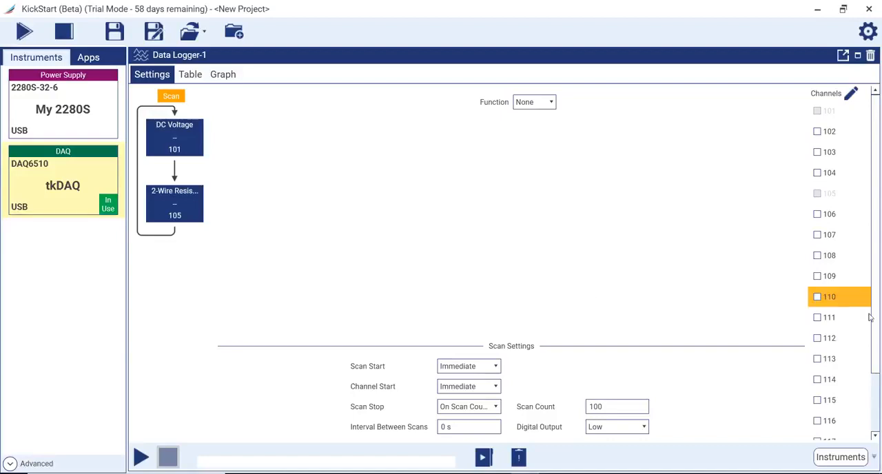
Add channel 110 to the scan as a Temperature measurement, name it TC 1, and save its settings
click(818, 297)
click(551, 103)
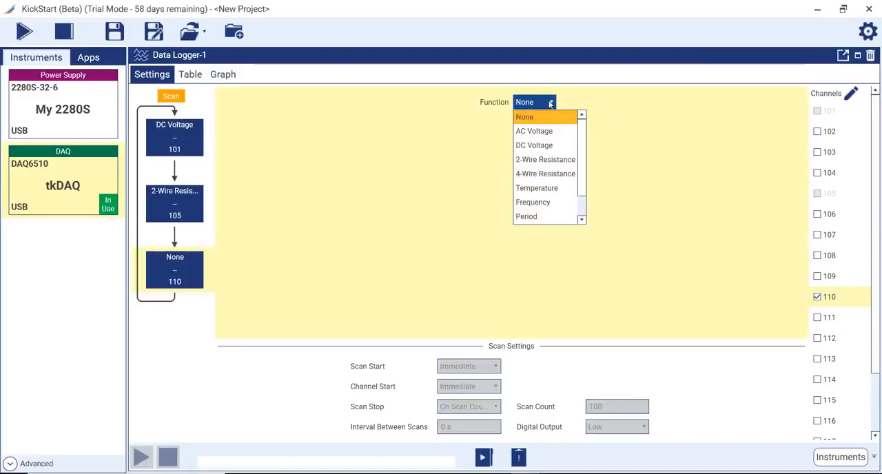
click(555, 188)
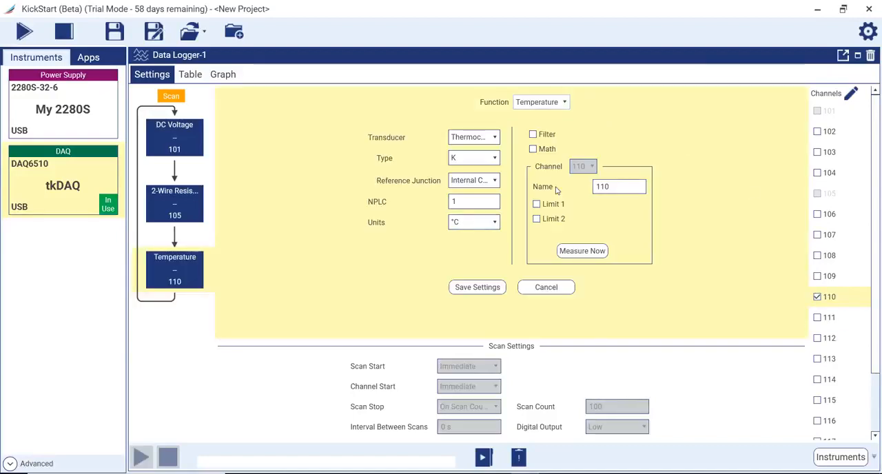
click(599, 188)
double_click(596, 191)
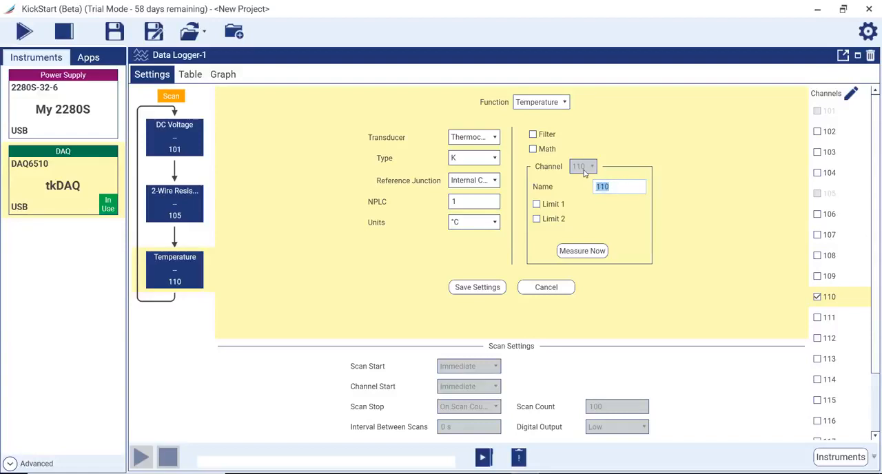
text(TC 1)
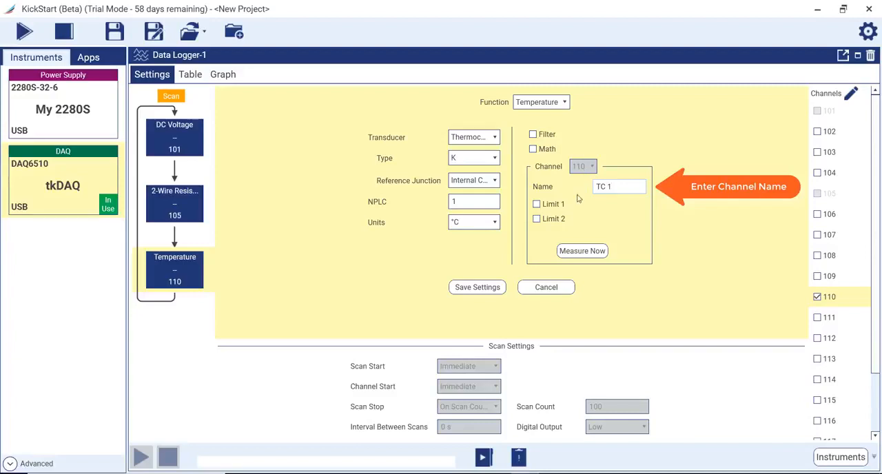
click(481, 292)
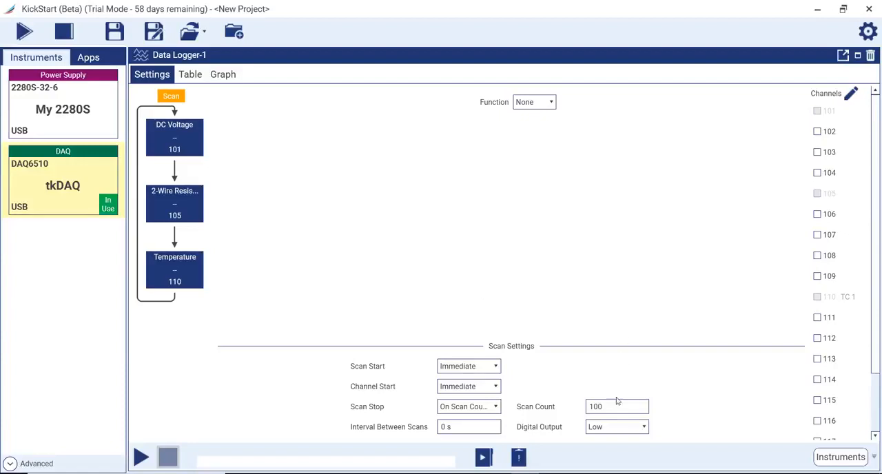
Set the scan count to 500 and the interval between scans to 0.5 s, and run the Data Logger
drag(618, 401, 515, 410)
text(500)
click(469, 427)
key(Tab)
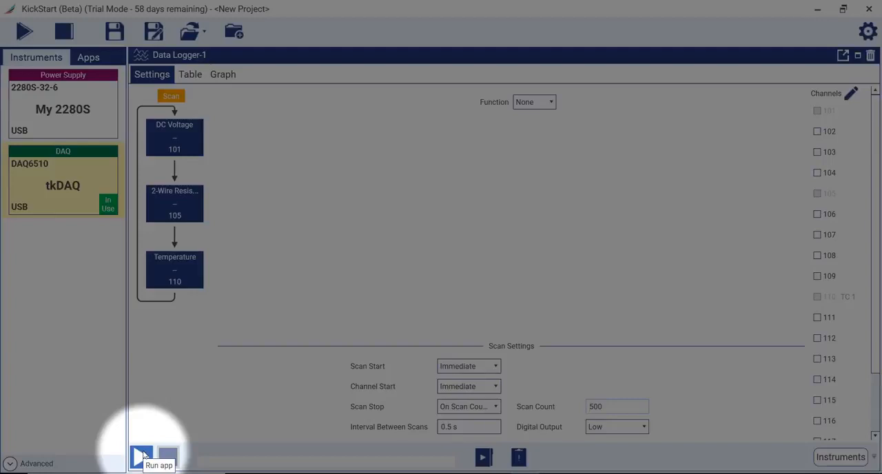
click(141, 456)
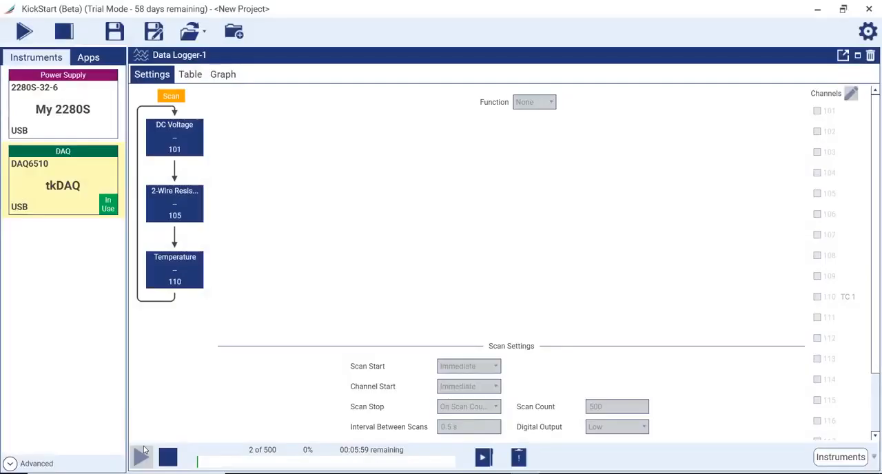
Display the readings as a table and hide rows 16 to 18
click(191, 78)
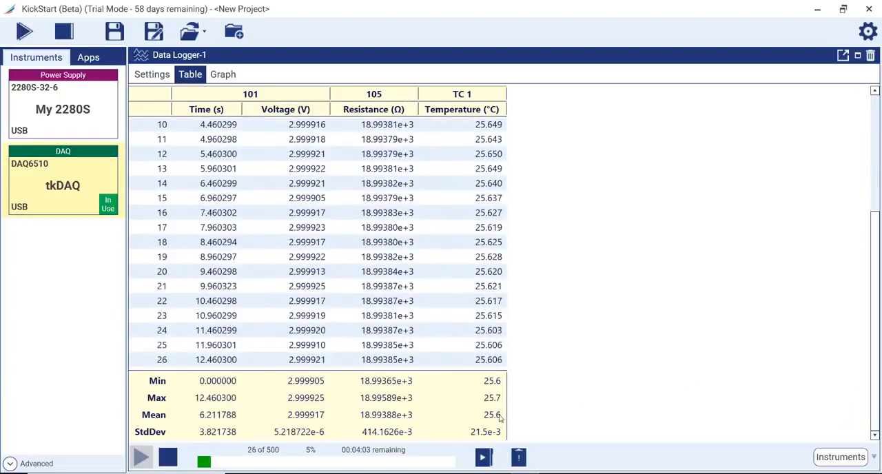
drag(162, 183, 166, 213)
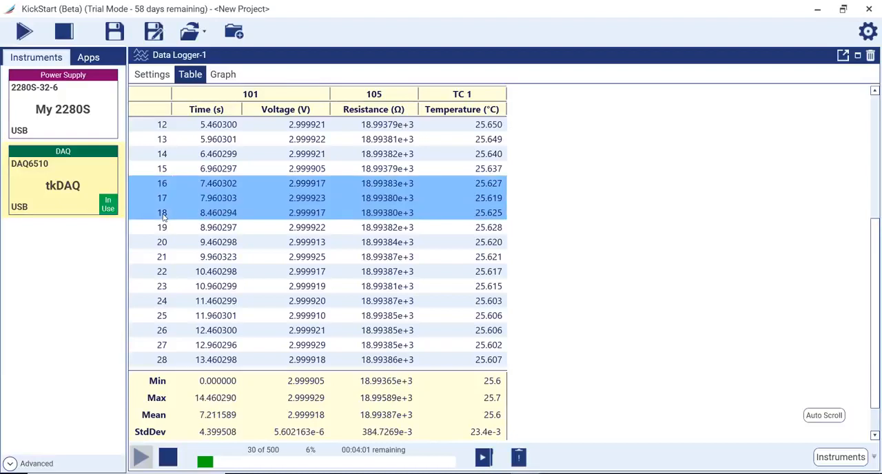
right_click(166, 214)
click(180, 217)
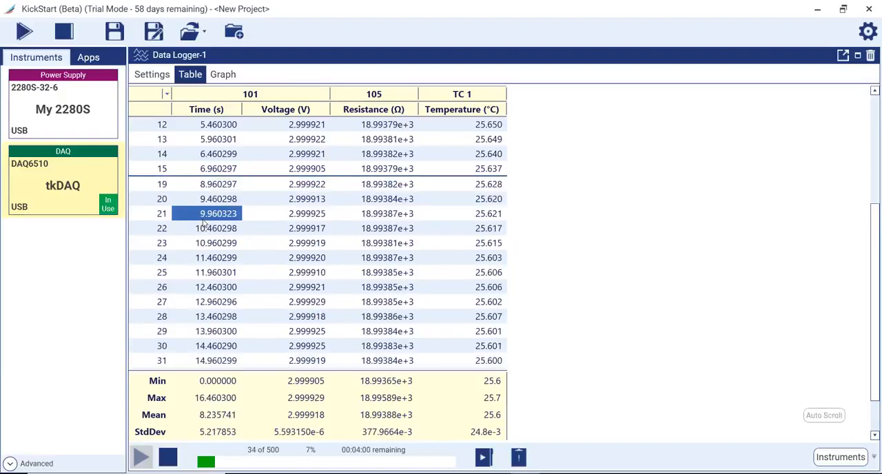
Unhide rows 16 to 18 in the readings table
click(180, 195)
right_click(163, 184)
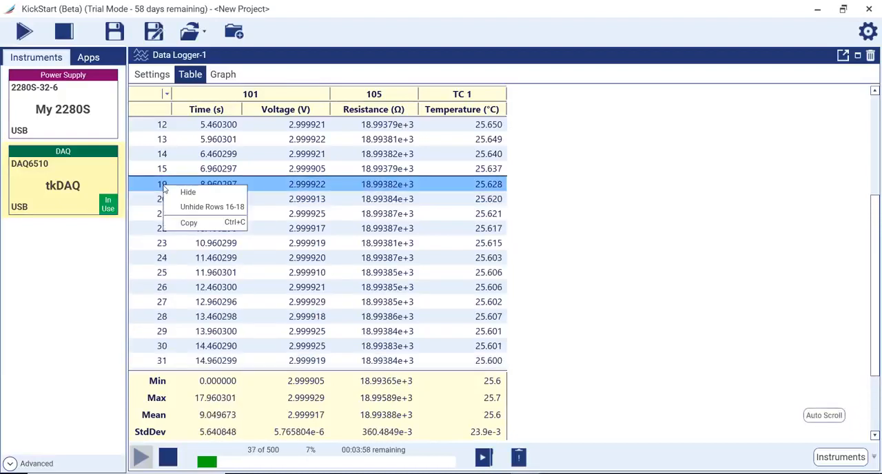
click(197, 207)
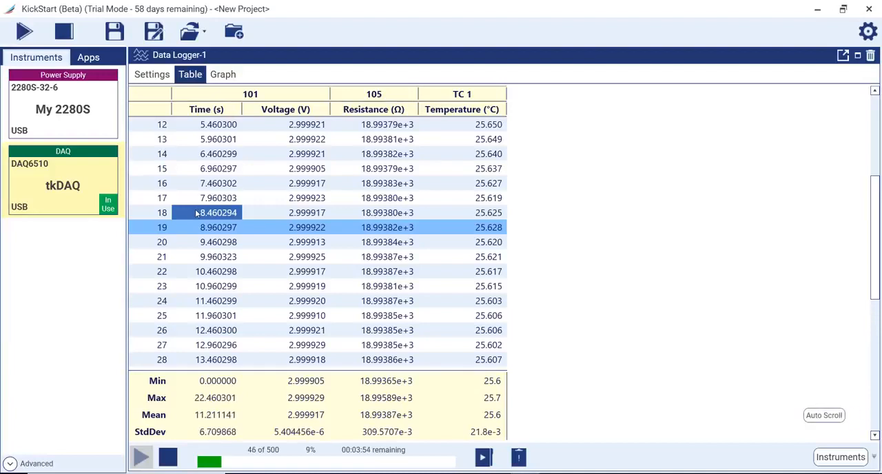
click(220, 124)
Display the readings as a graph, switching the Resistance plot off and back on
click(222, 74)
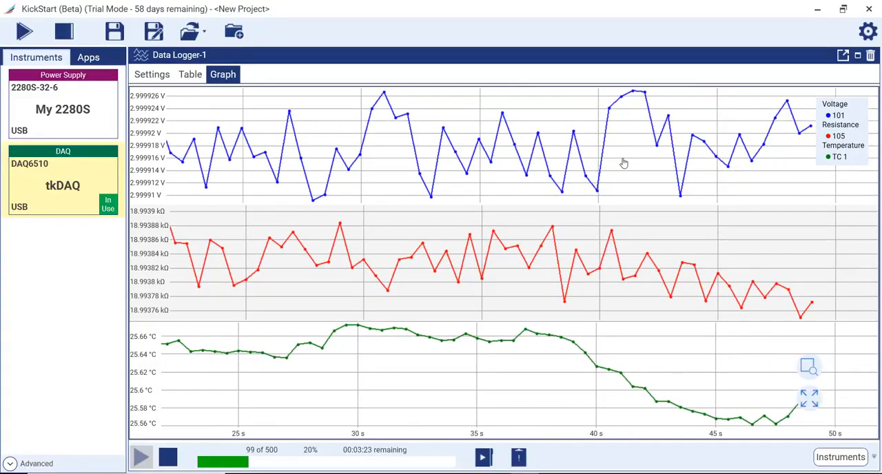
mouse_move(824, 162)
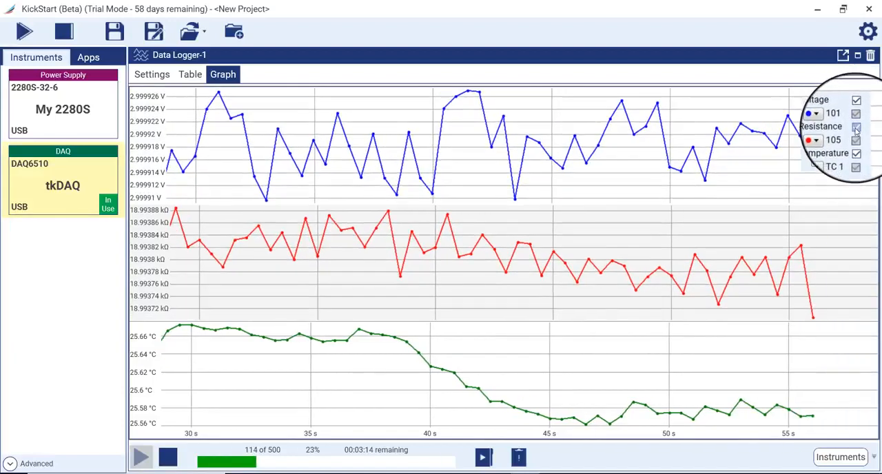
click(856, 129)
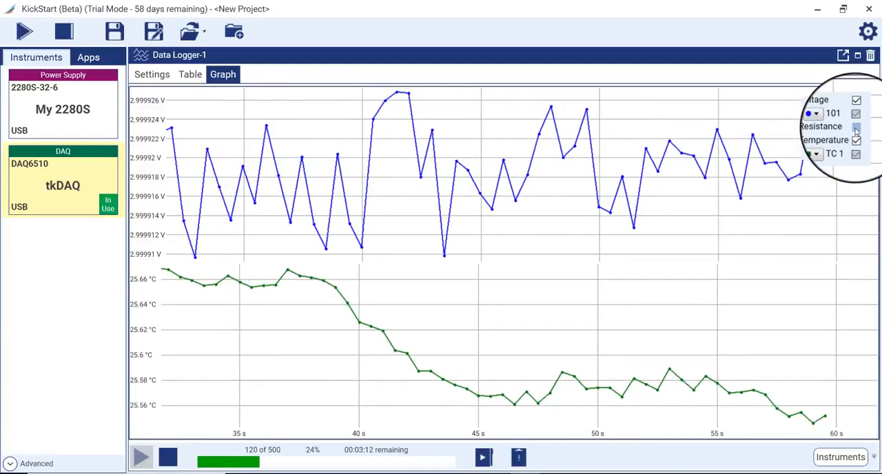
click(856, 129)
Zoom the graph in on the stretch from about 55 to 70 s and read the voltage point near 56.46 s
mouse_move(509, 433)
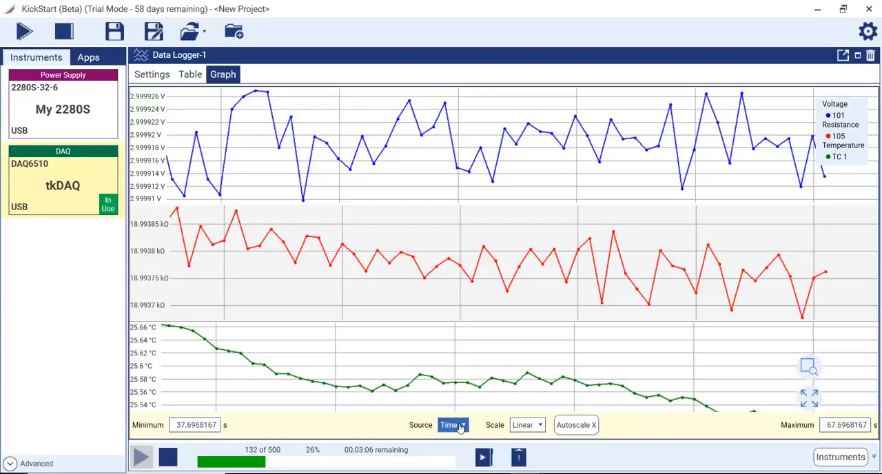
click(809, 367)
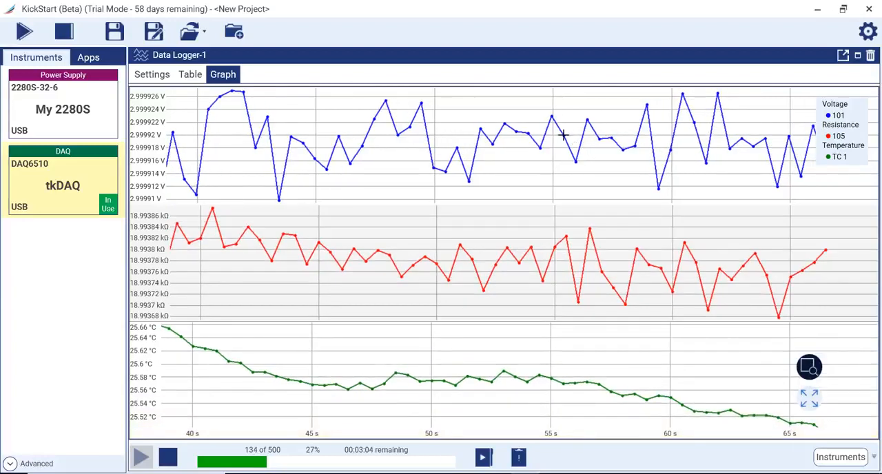
drag(331, 88, 694, 207)
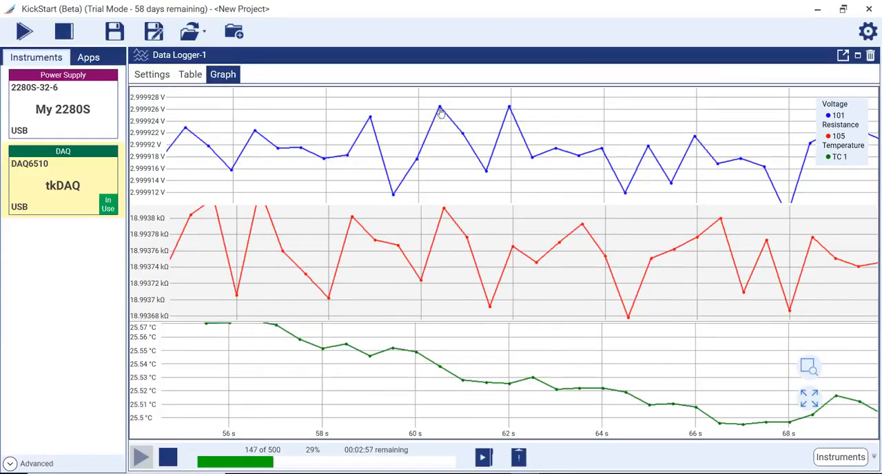
mouse_move(440, 109)
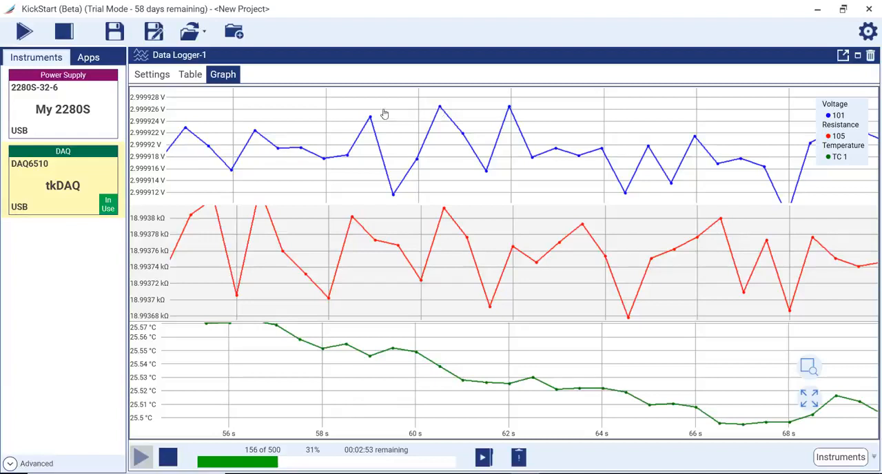
mouse_move(255, 131)
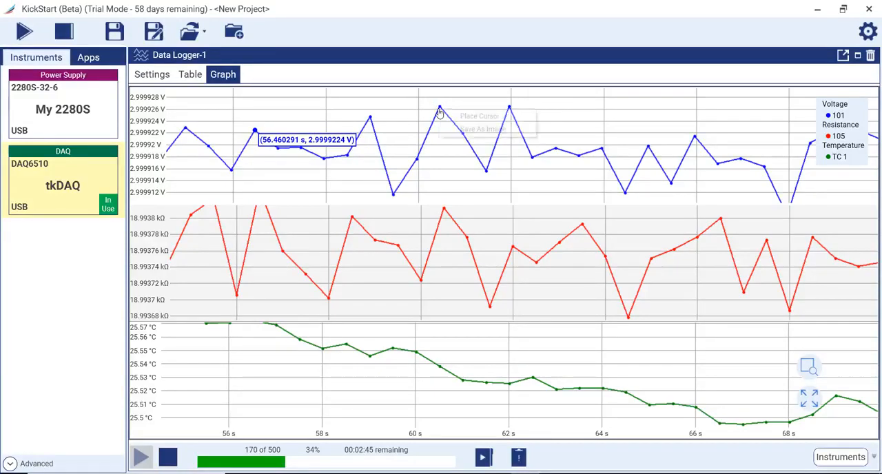
Place two graph cursors on the voltage trace at 60.46 s and 64.96 s
right_click(440, 110)
click(478, 116)
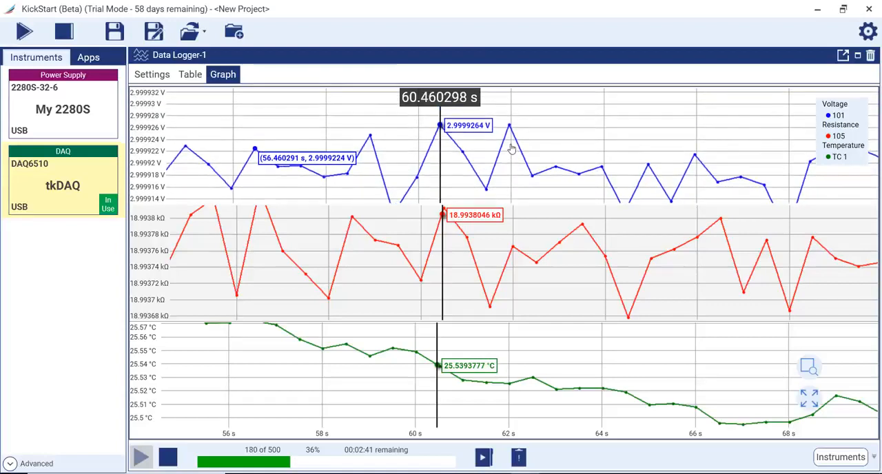
right_click(650, 168)
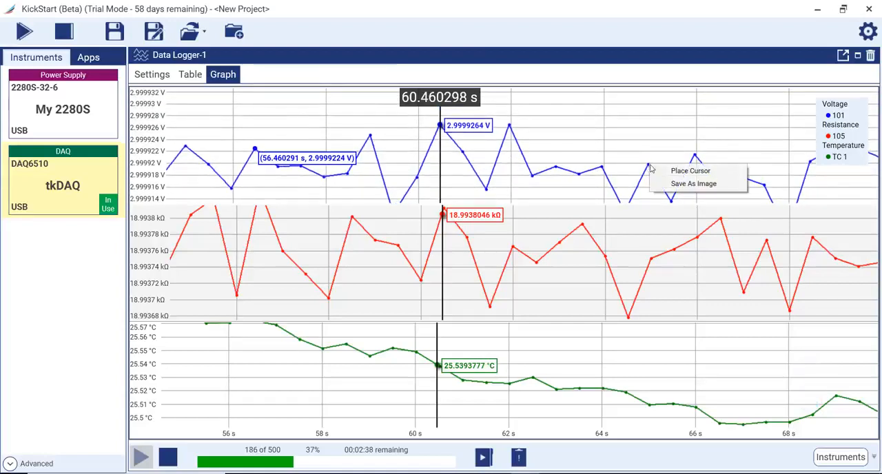
click(675, 172)
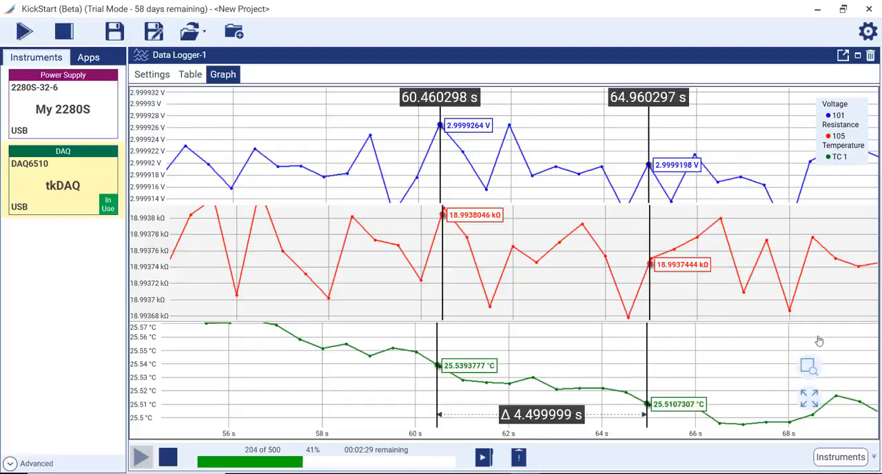
click(809, 398)
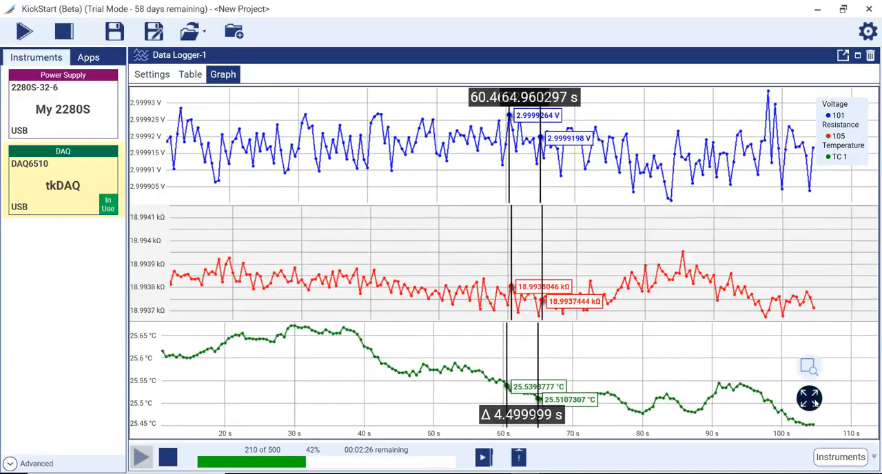
Stop the Data Logger run and open the export settings for Run 1 from the run history
click(168, 458)
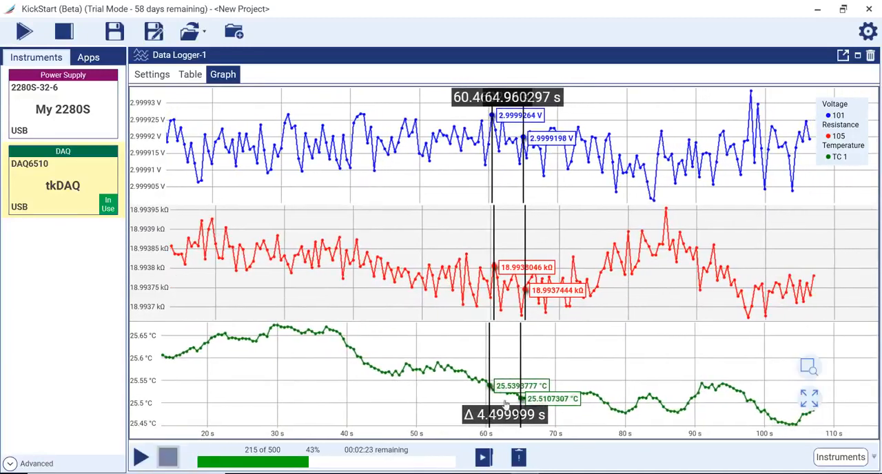
click(481, 457)
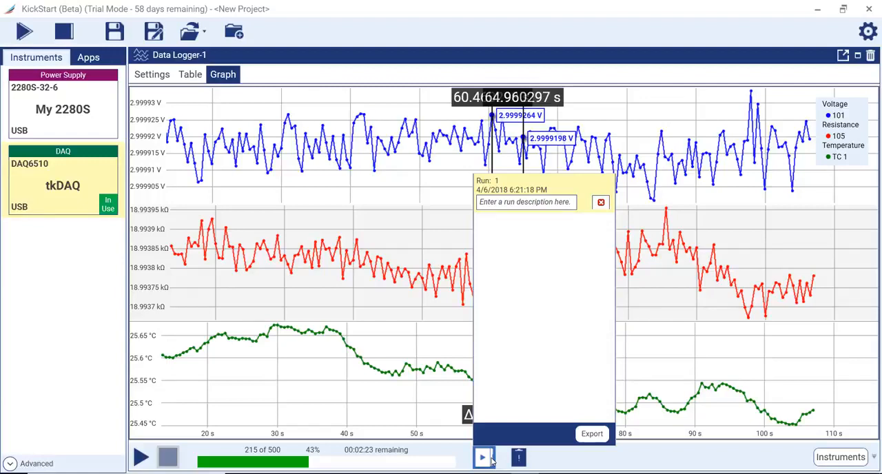
click(593, 434)
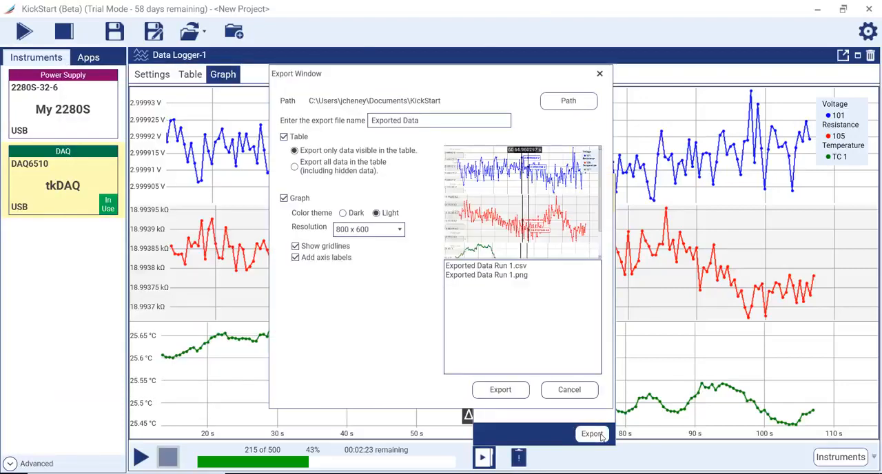
Export Run 1 with both the table and the graph included, then close the run history
click(284, 137)
click(508, 390)
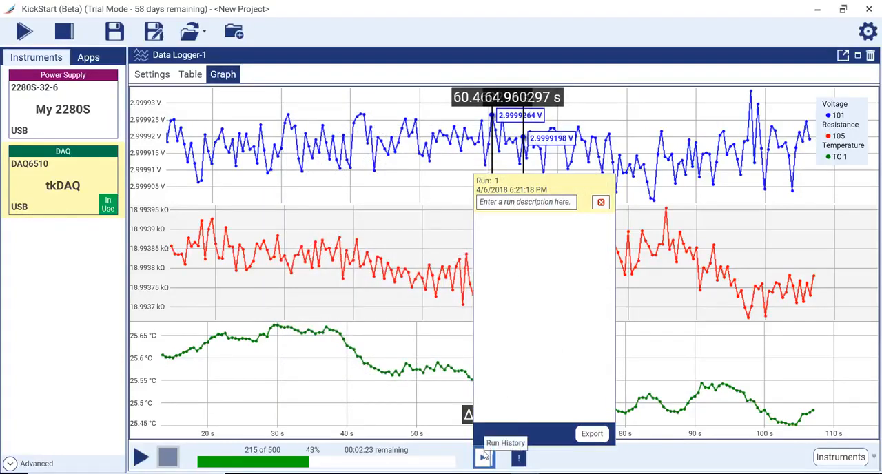
click(485, 456)
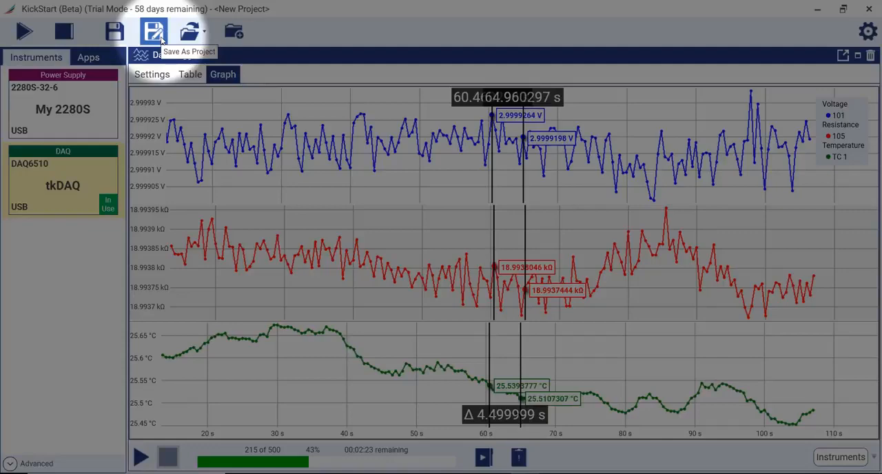
Save the project under the new name testProject2 in the Projects folder
click(161, 40)
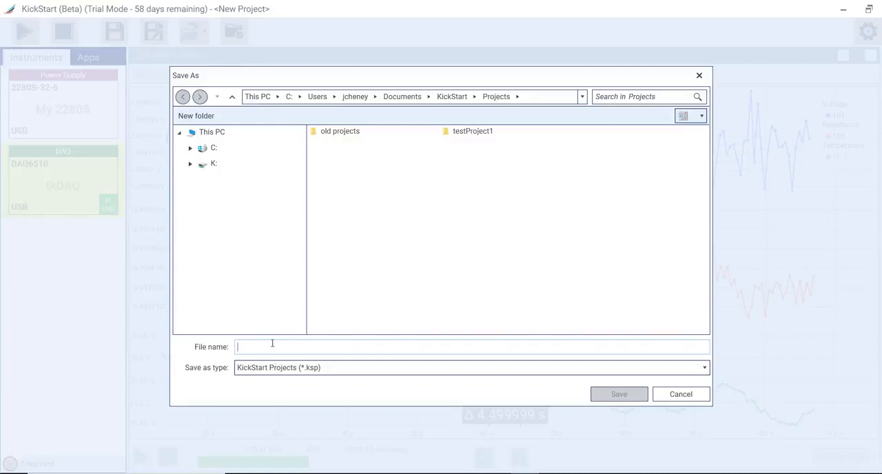
text(testPro)
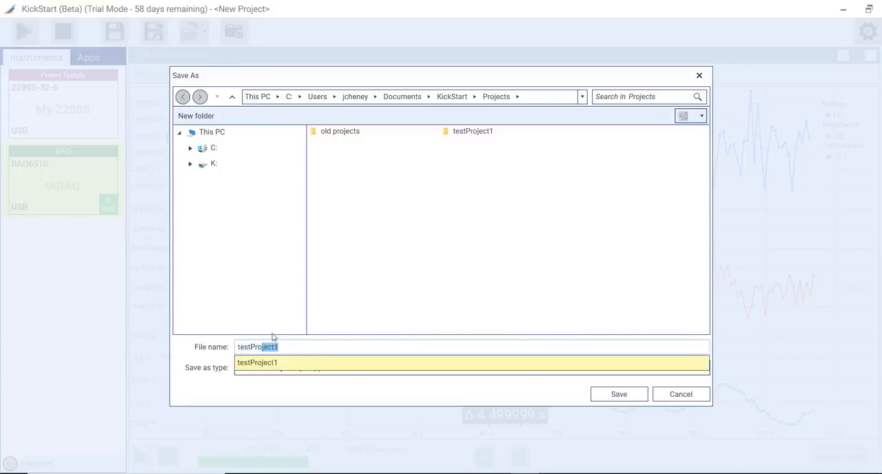
text(ject2)
key(Return)
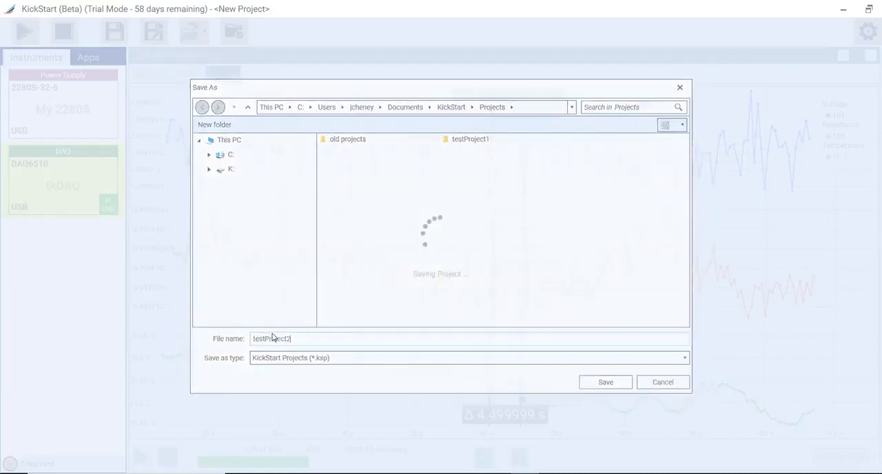